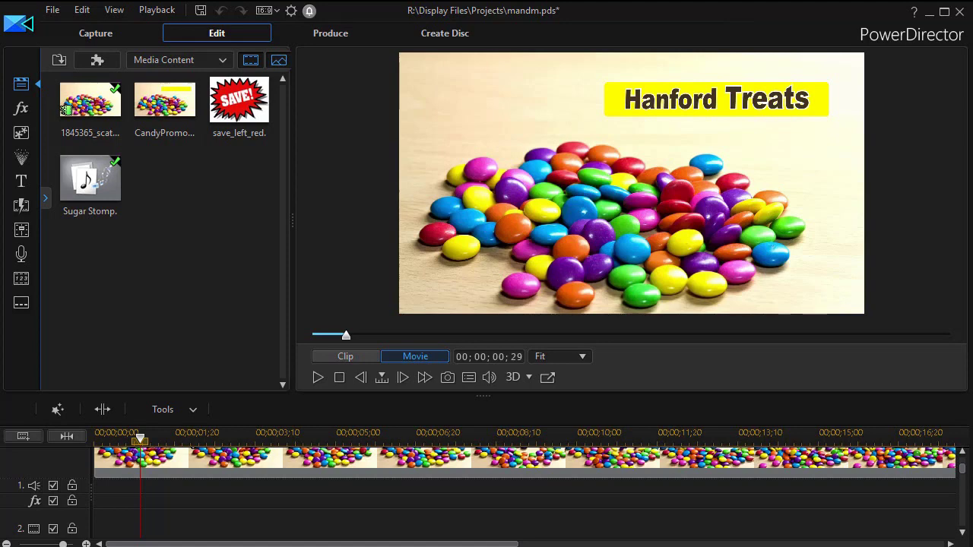
Step: Place save_left_red on track 2 and shrink it into a small top-left badge beside 'Hanford Treats'
left_click(317, 377)
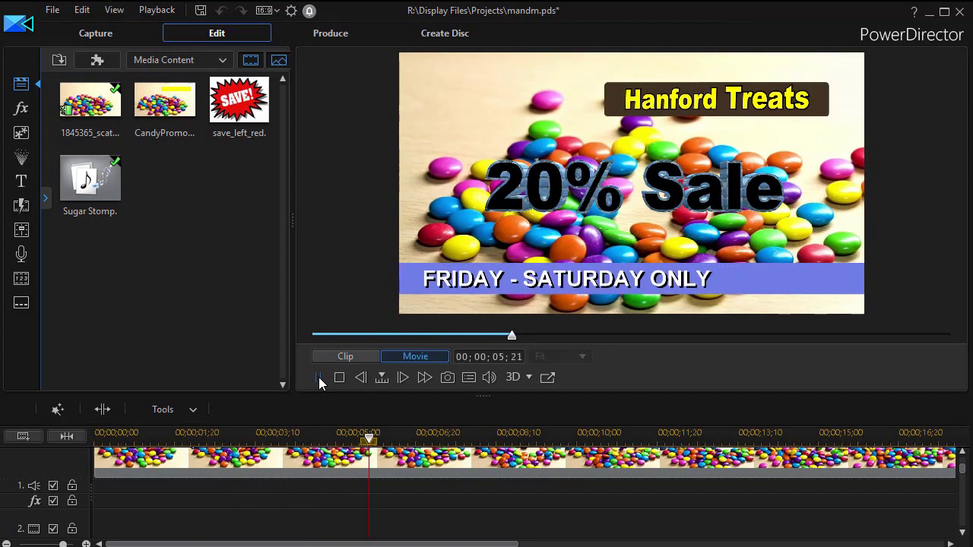
left_click(318, 379)
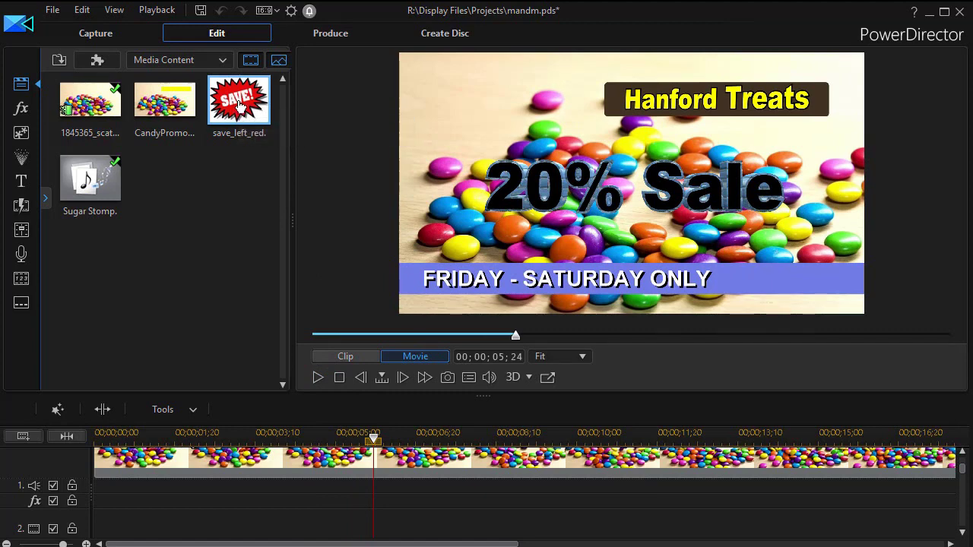
left_click_drag(236, 101, 142, 523)
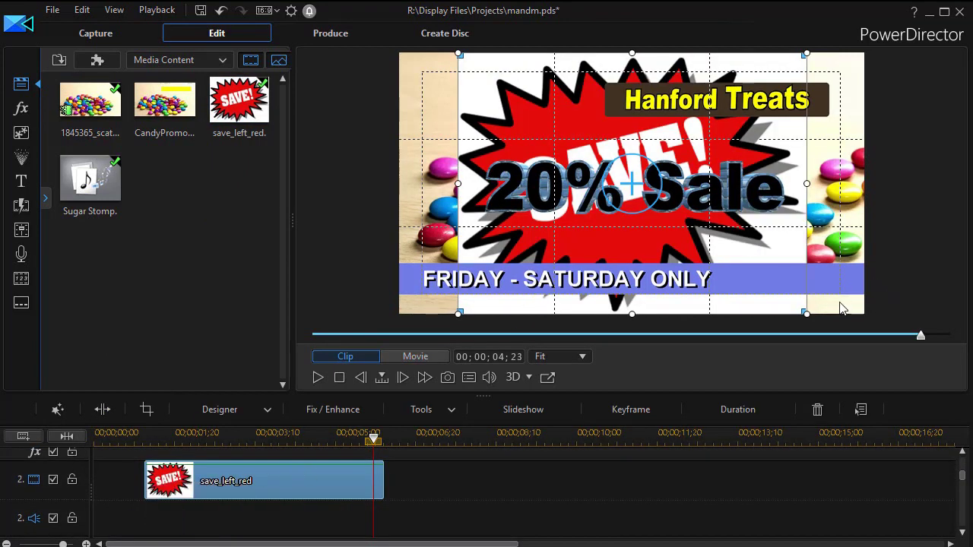
left_click_drag(806, 314, 517, 119)
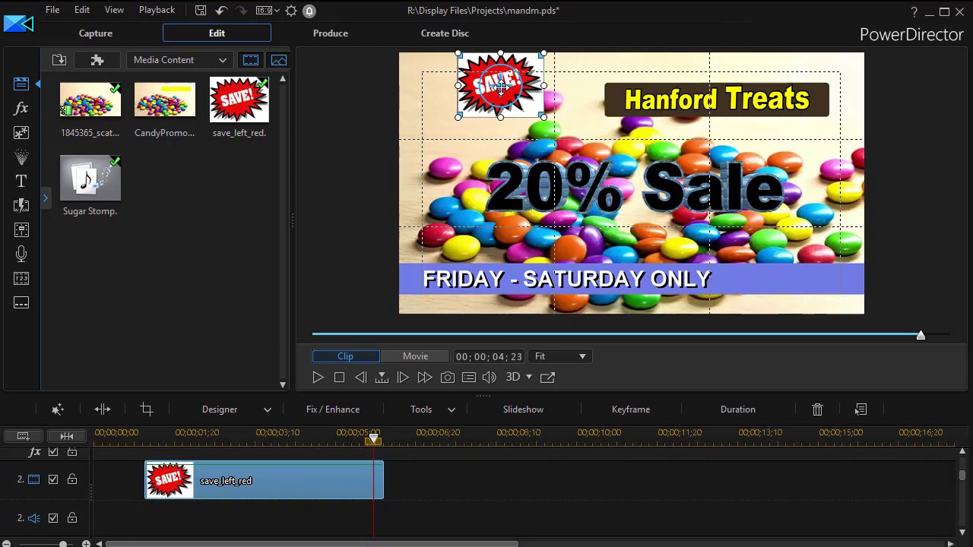
left_click_drag(480, 110, 449, 133)
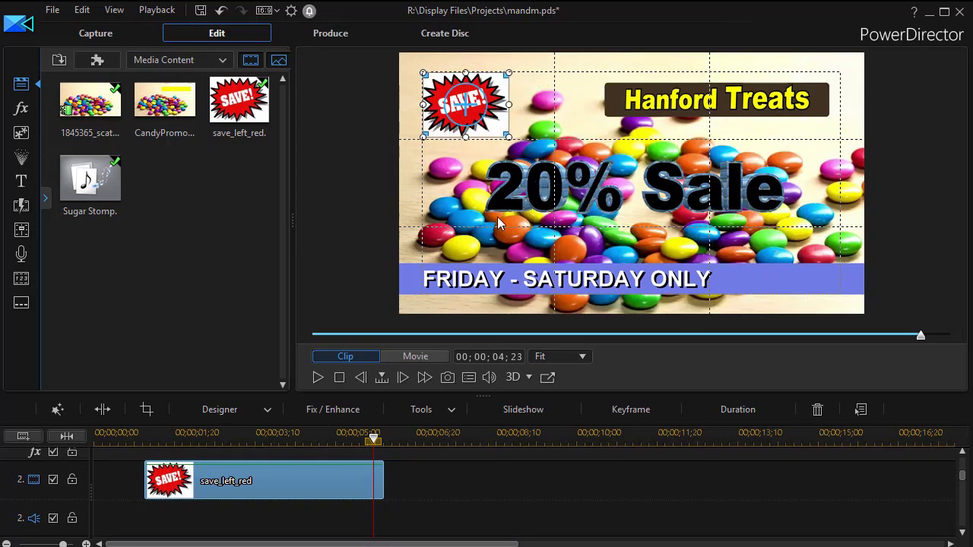
left_click_drag(374, 439, 110, 445)
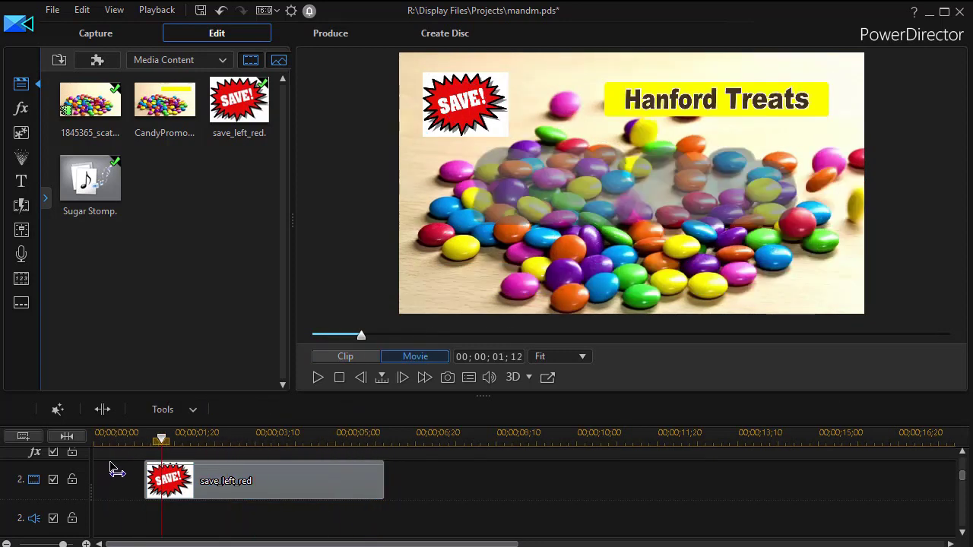
left_click(334, 357)
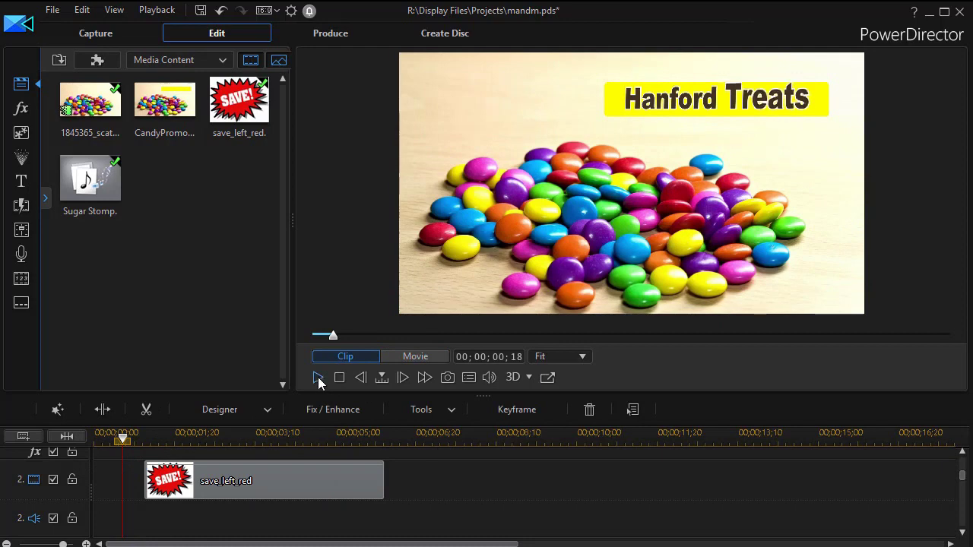
Step: After a playback check, extend the SAVE! clip to 00;00;15;22 and open it in PiP Designer
left_click(318, 377)
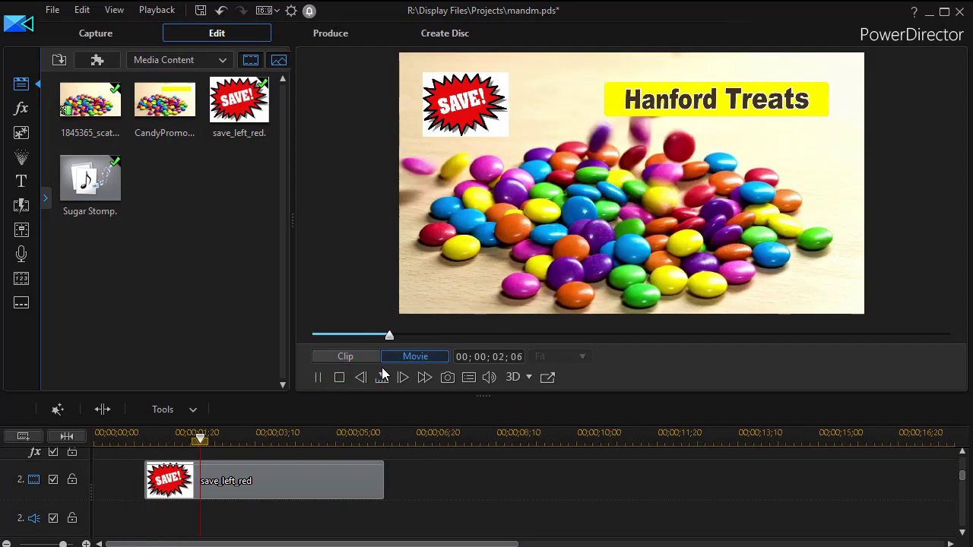
left_click(317, 379)
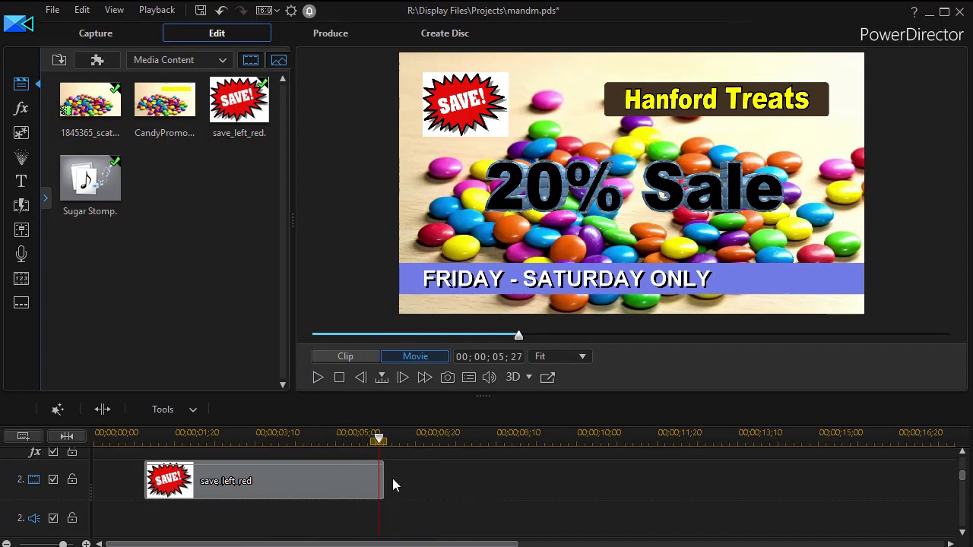
left_click_drag(377, 485, 905, 519)
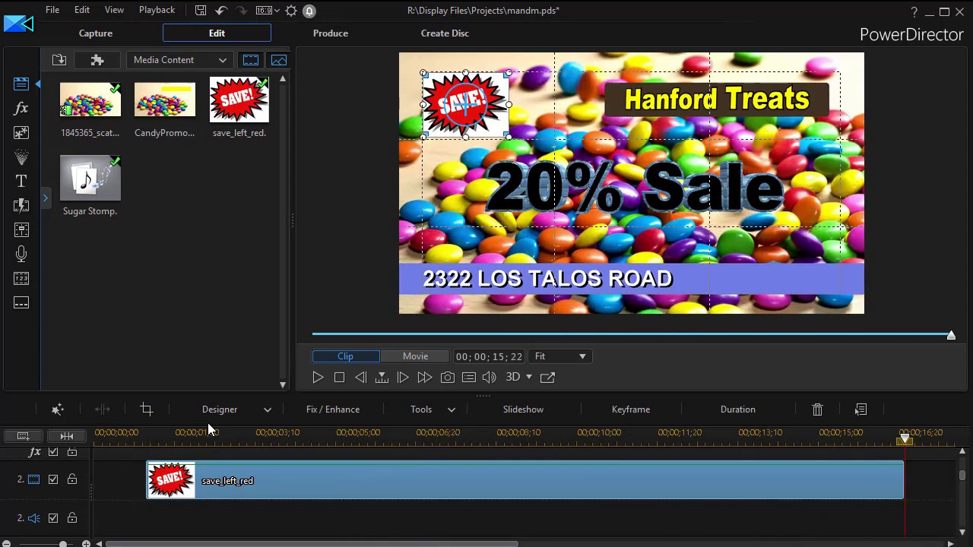
double_click(289, 480)
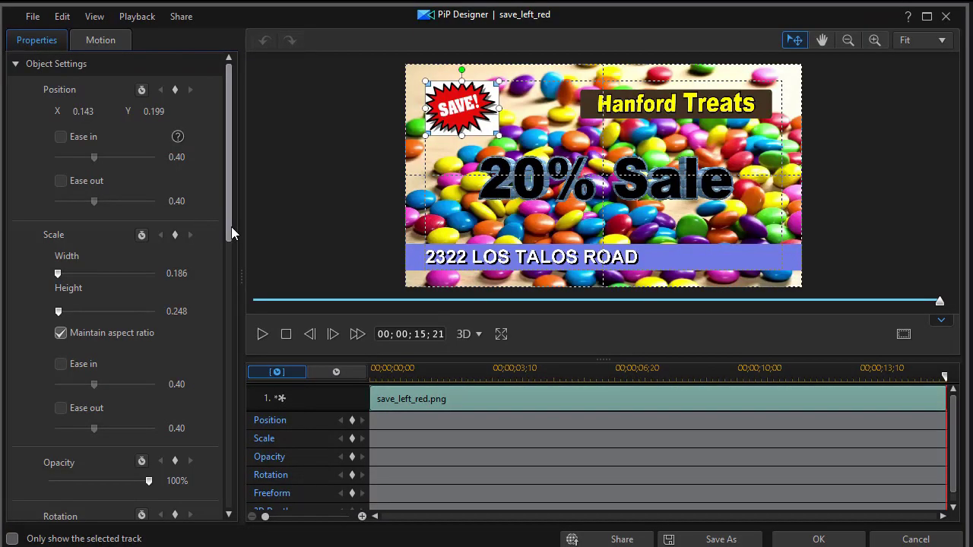
Step: Apply Chroma Key to the SAVE! image using its eyedropper-sampled white background, and confirm with OK
left_click_drag(228, 227, 234, 397)
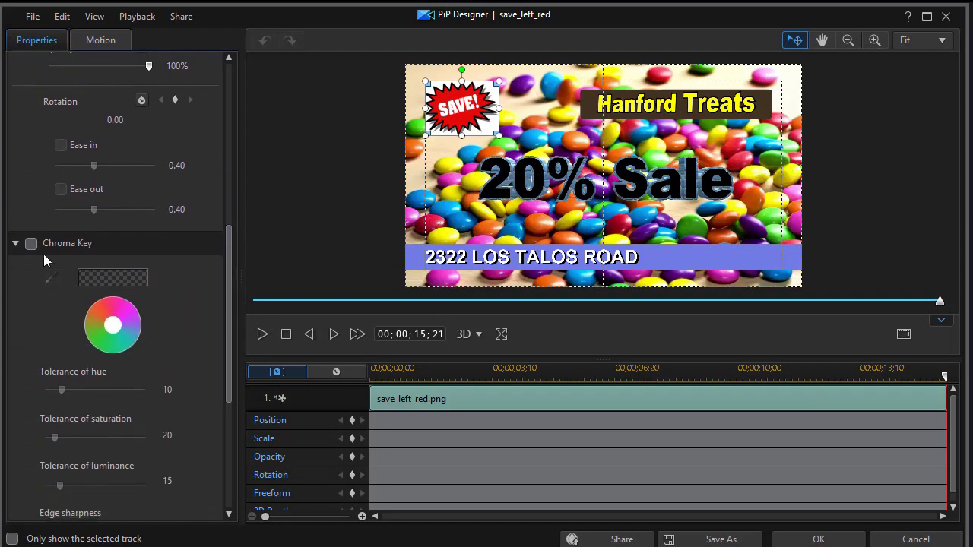
left_click(31, 244)
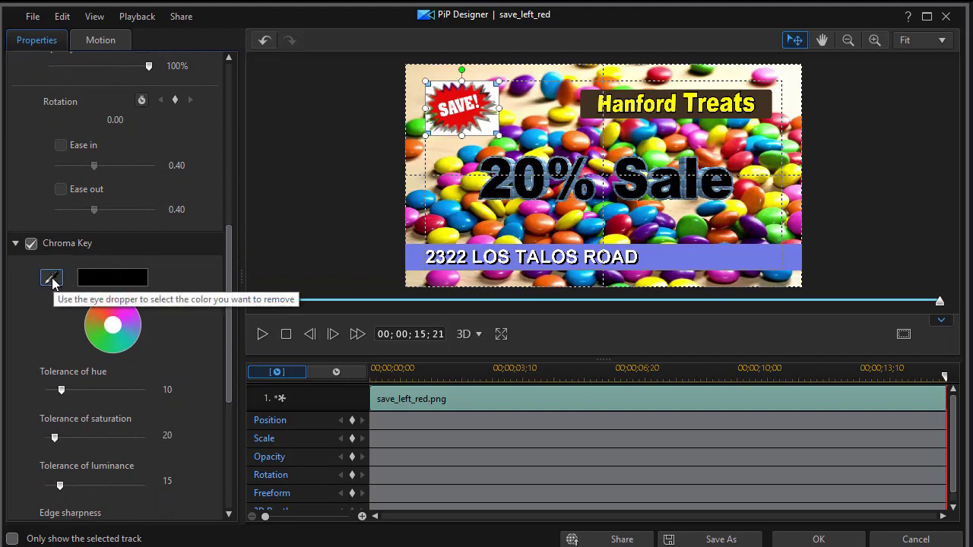
left_click(50, 279)
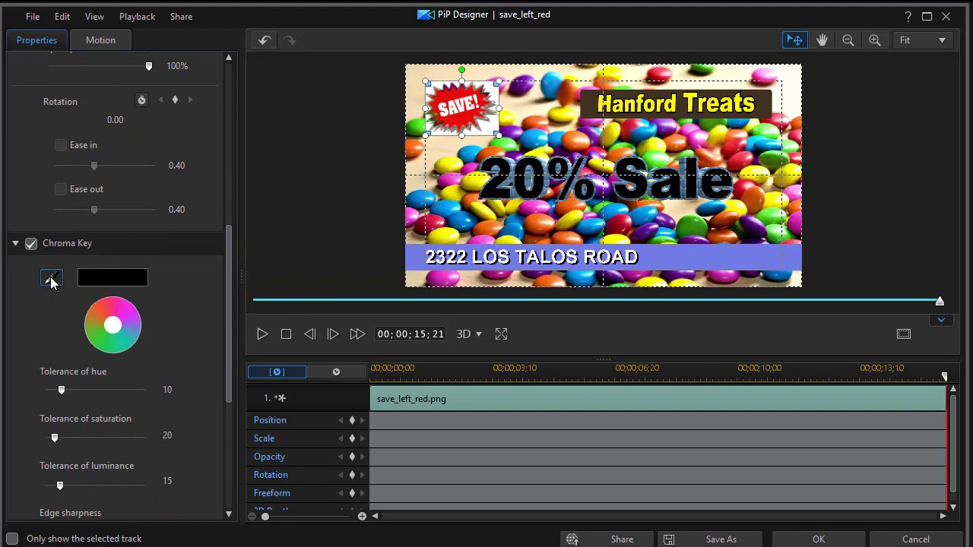
left_click(494, 122)
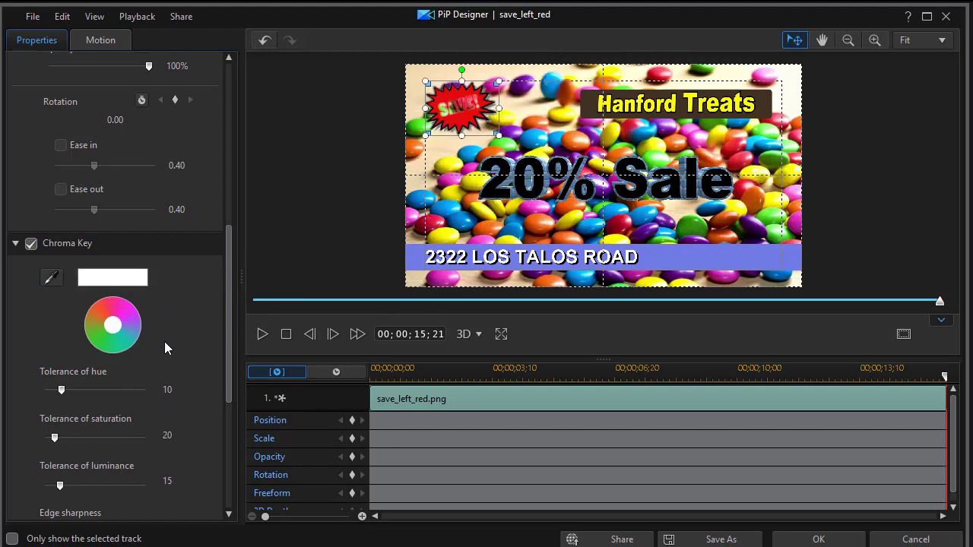
left_click(819, 539)
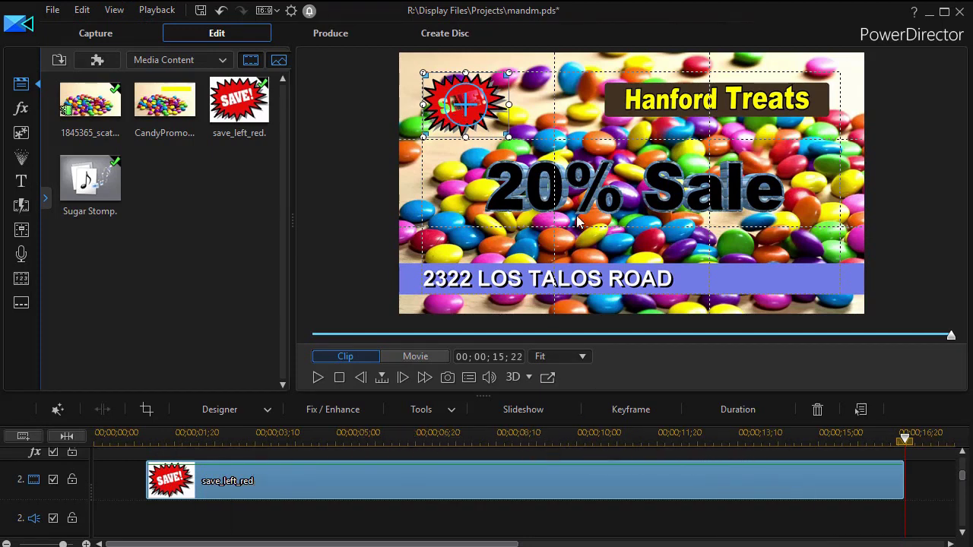
Step: Scrub from the promo's end back to about 4 seconds to review the keyed SAVE! badge
left_click(906, 444)
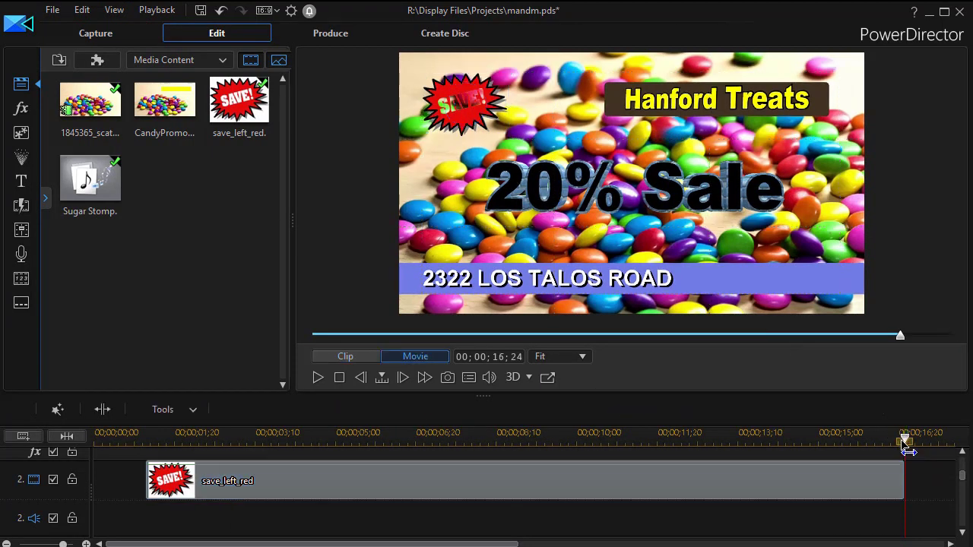
left_click_drag(906, 448, 808, 452)
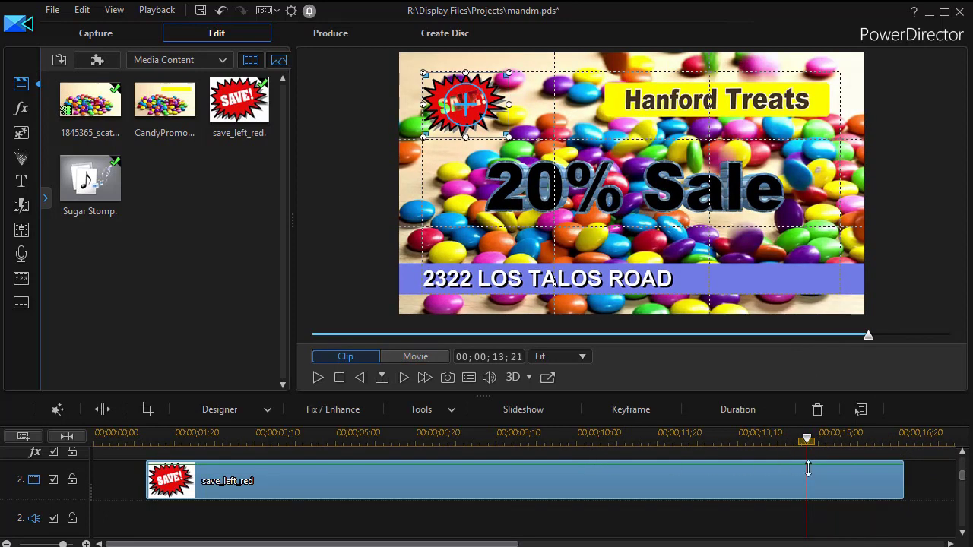
left_click_drag(808, 438, 495, 443)
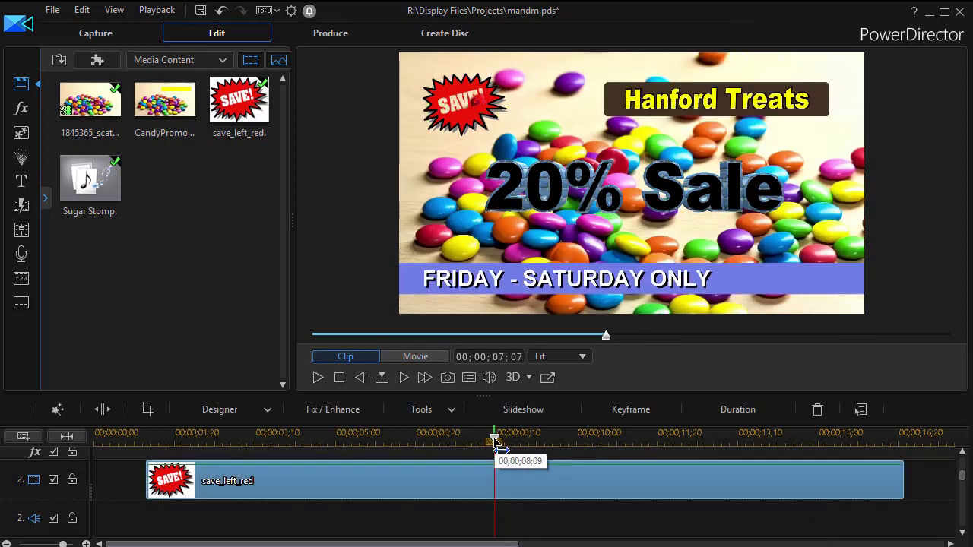
left_click(342, 440)
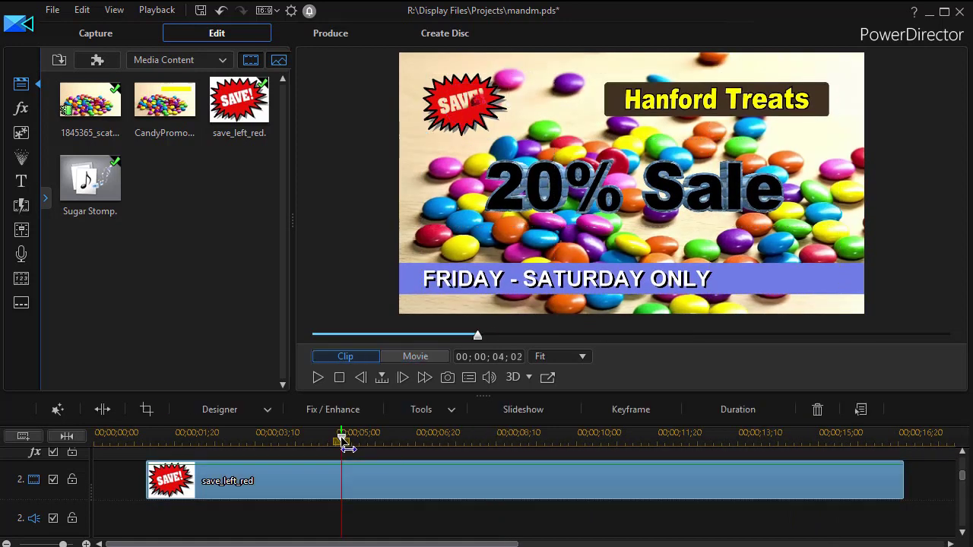
left_click(448, 120)
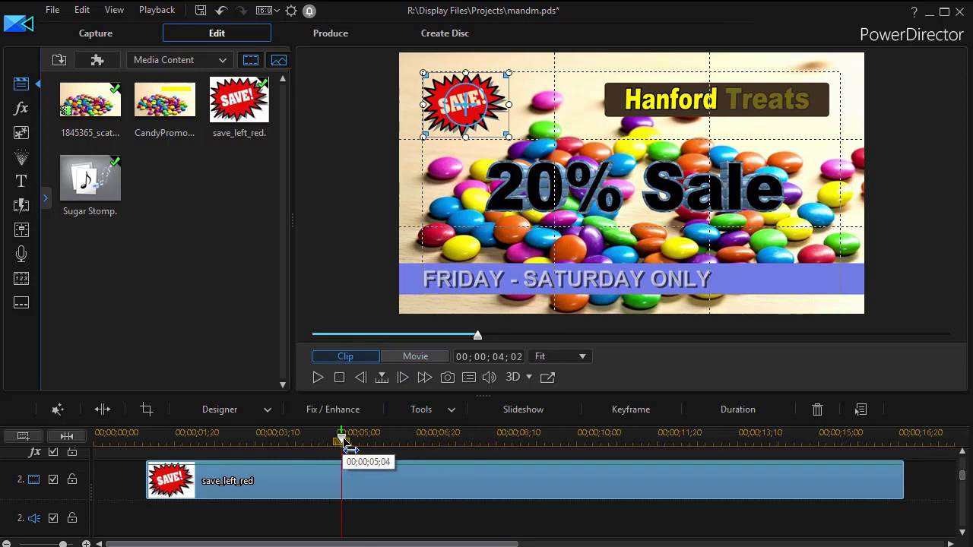
Step: Select the SAVE! overlay clip near 15 seconds and enlarge the timeline area for more tracks
left_click_drag(346, 447, 820, 471)
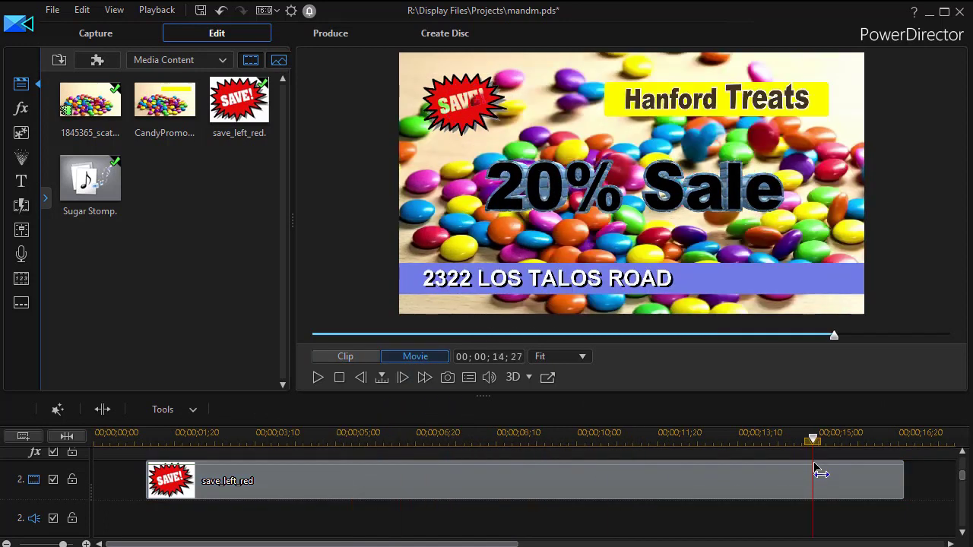
left_click(818, 471)
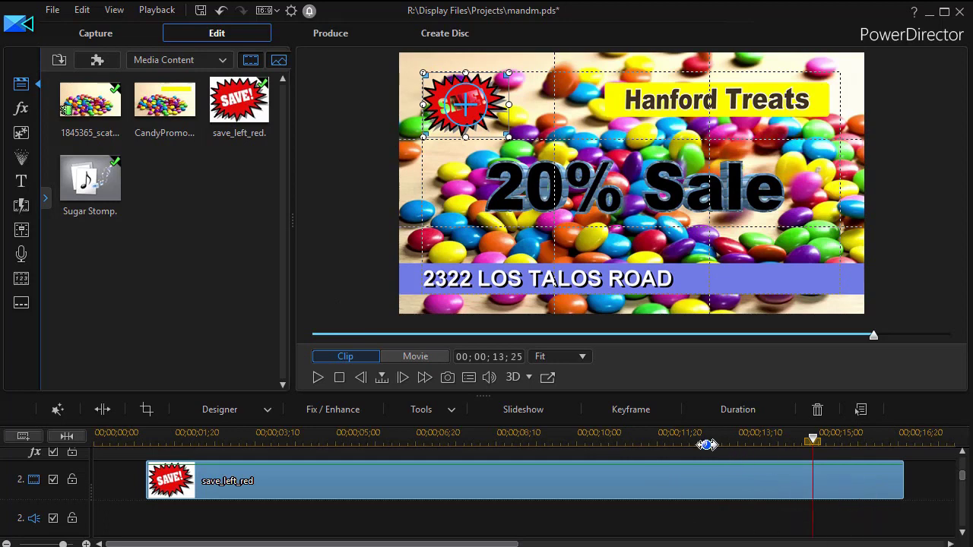
left_click_drag(483, 396, 482, 329)
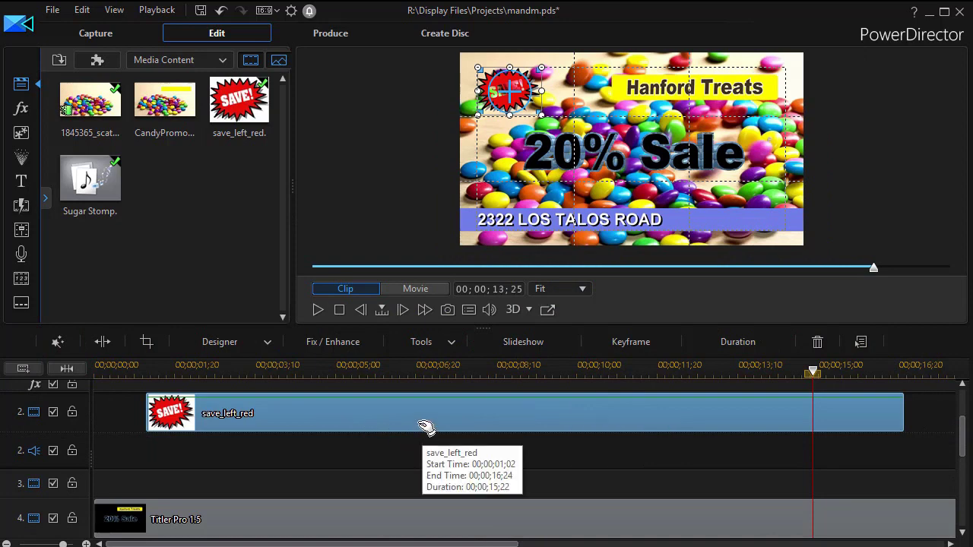
Step: Move the SAVE! clip down to track 3 and switch the library to Color Boards
left_click_drag(439, 423, 439, 494)
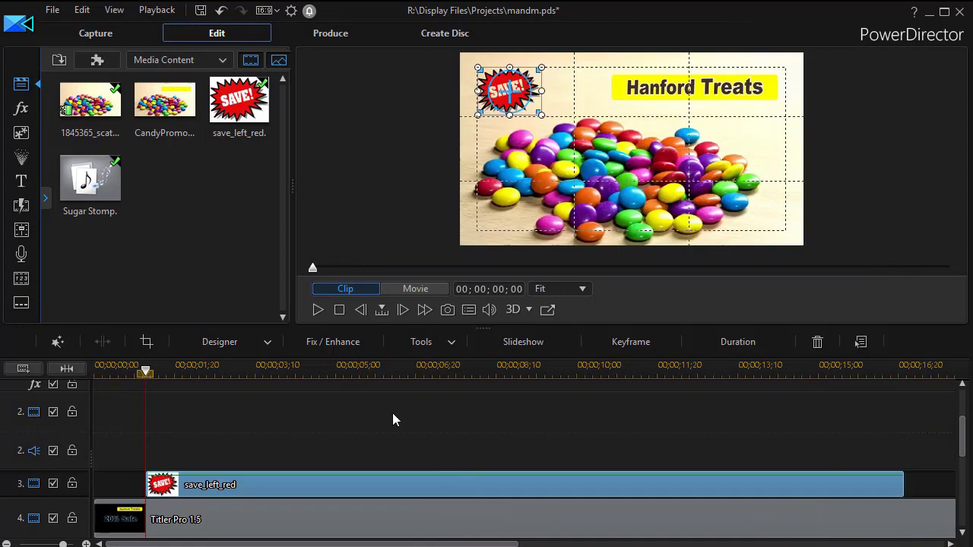
left_click(223, 62)
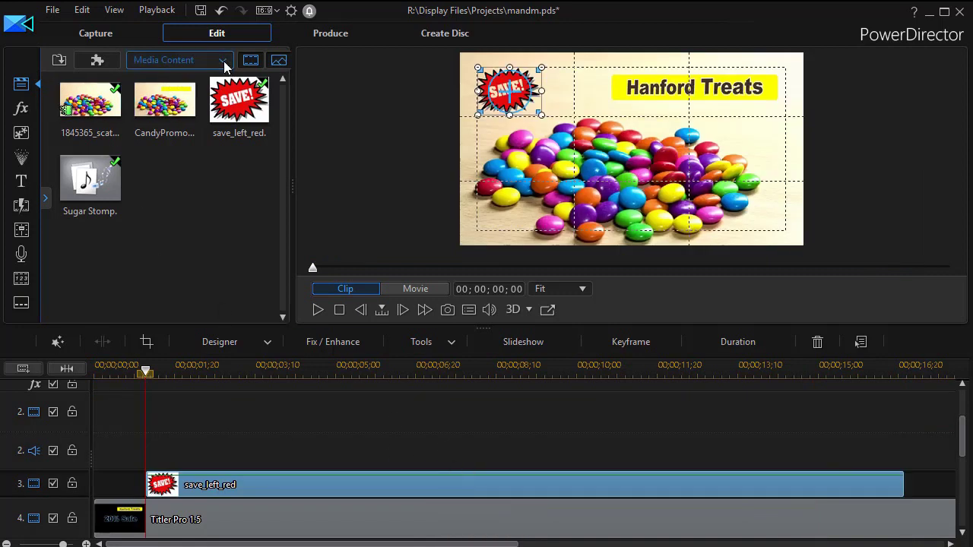
left_click(194, 92)
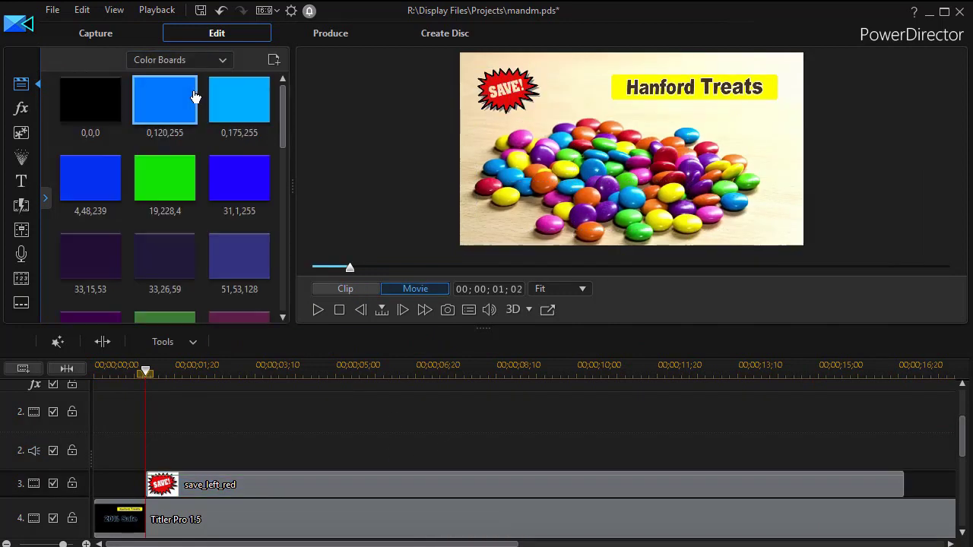
left_click_drag(283, 134, 278, 315)
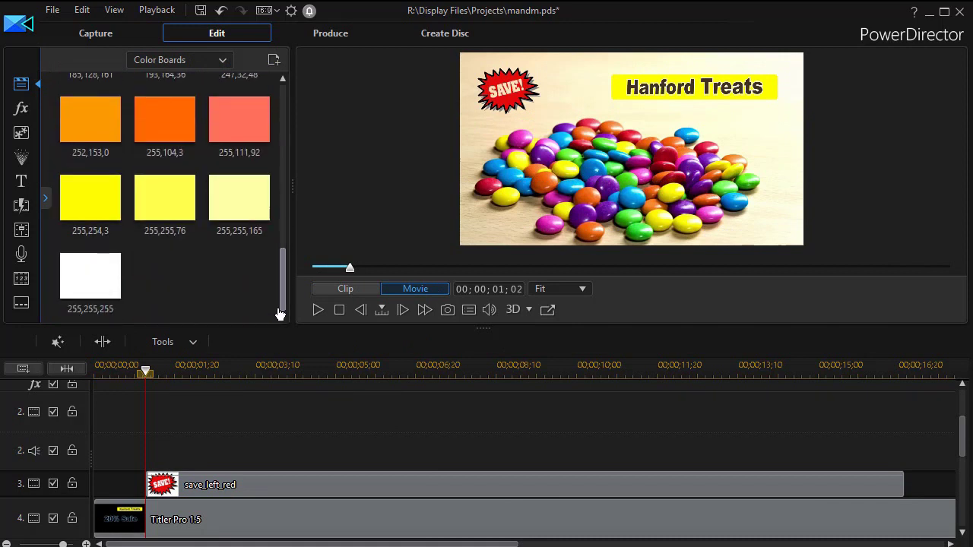
Step: Add the white 255,255,255 color board to track 2, stretched to about 13 seconds, and open it in PiP Designer
left_click_drag(89, 277, 146, 457)
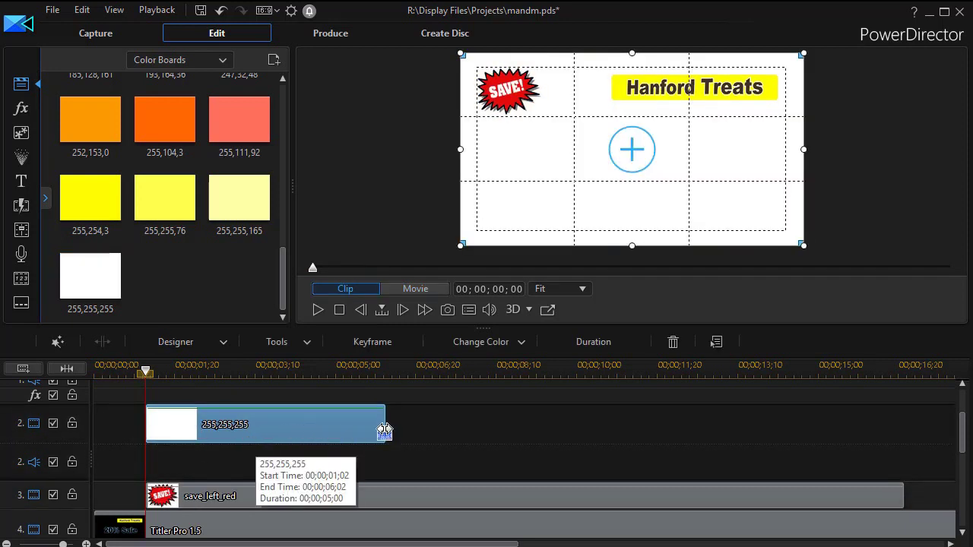
left_click_drag(384, 427, 791, 456)
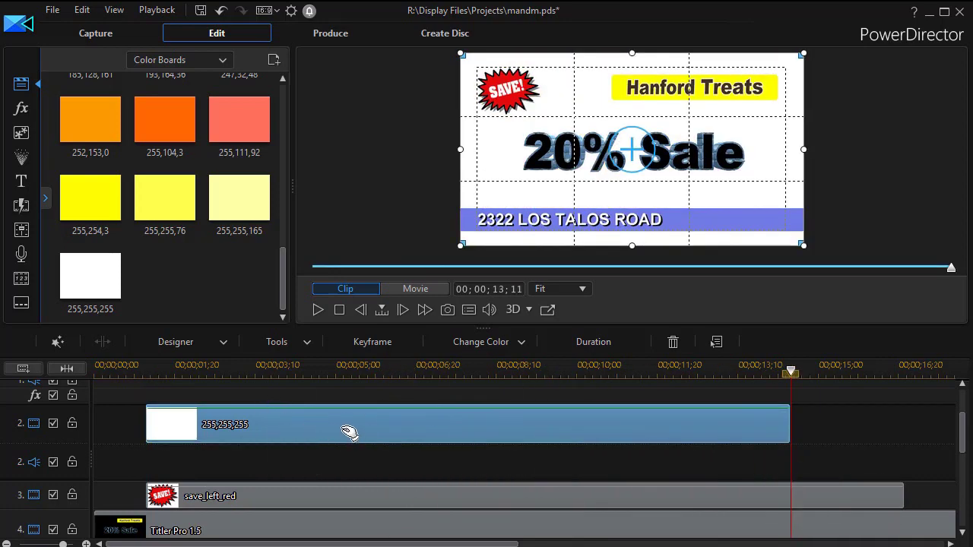
double_click(339, 428)
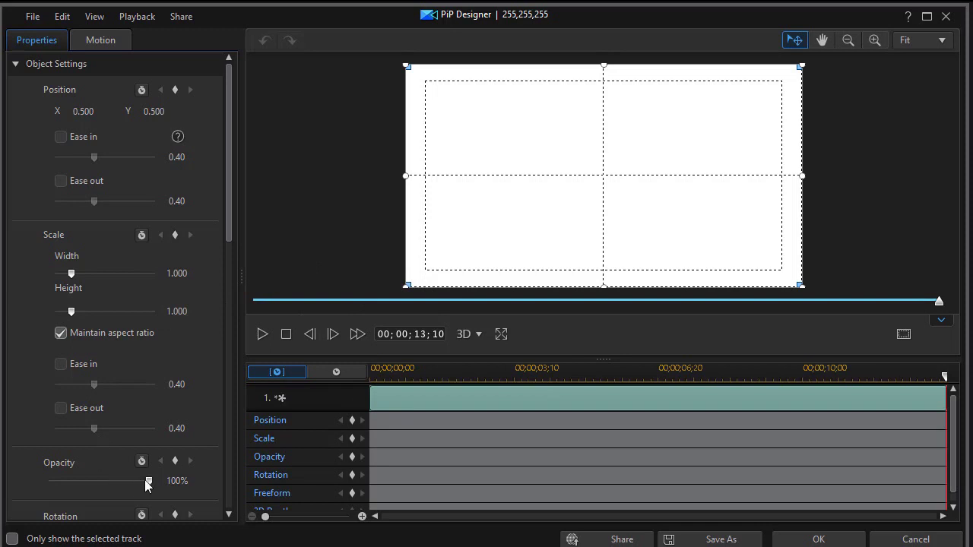
Step: Set the white board's opacity to about 71% and shrink it into a small top-left box
left_click_drag(149, 482, 118, 488)
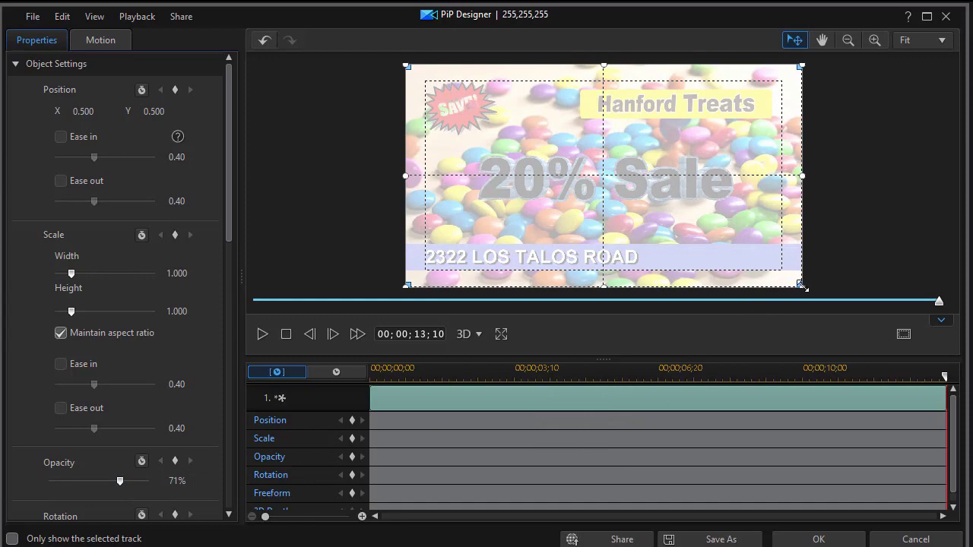
left_click_drag(797, 284, 462, 107)
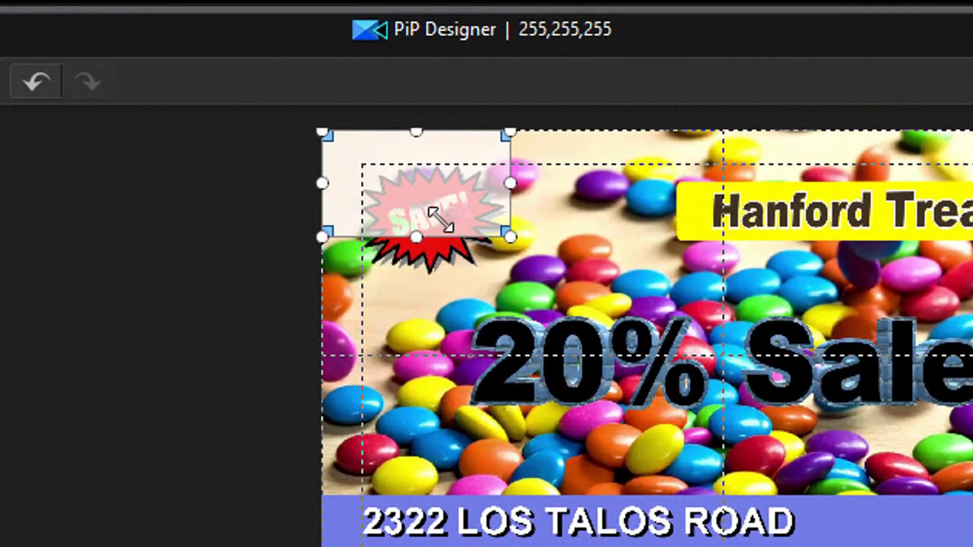
left_click_drag(439, 220, 410, 195)
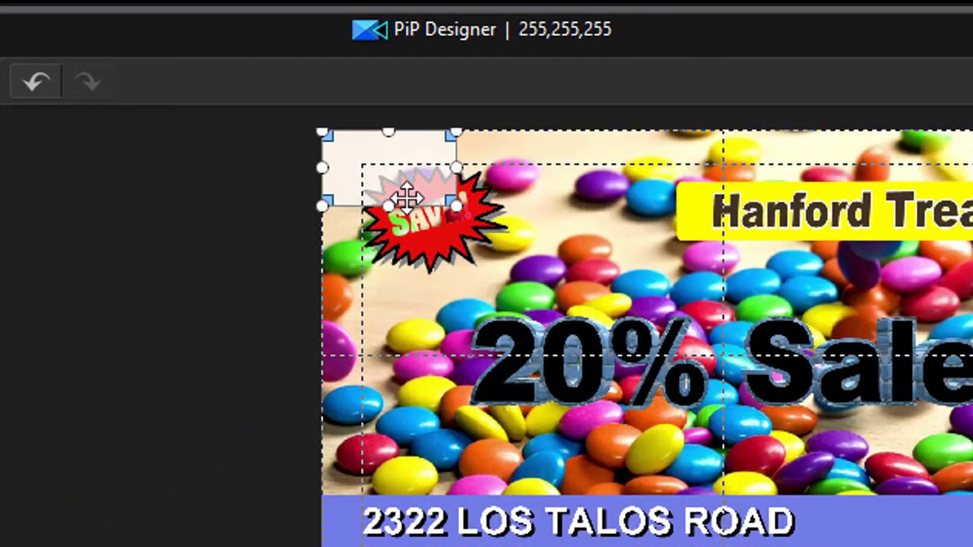
Step: Move the white board onto the SAVE! starburst, tilting it slightly counter-clockwise and shortening it
left_click_drag(339, 200, 378, 269)
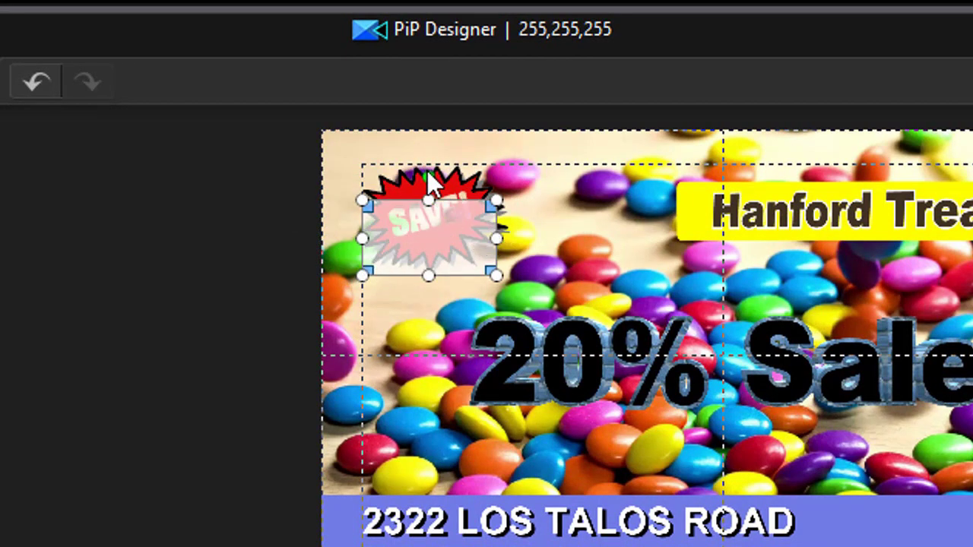
mouse_move(422, 168)
left_mouse_down()
mouse_move(400, 176)
mouse_move(419, 174)
left_mouse_up()
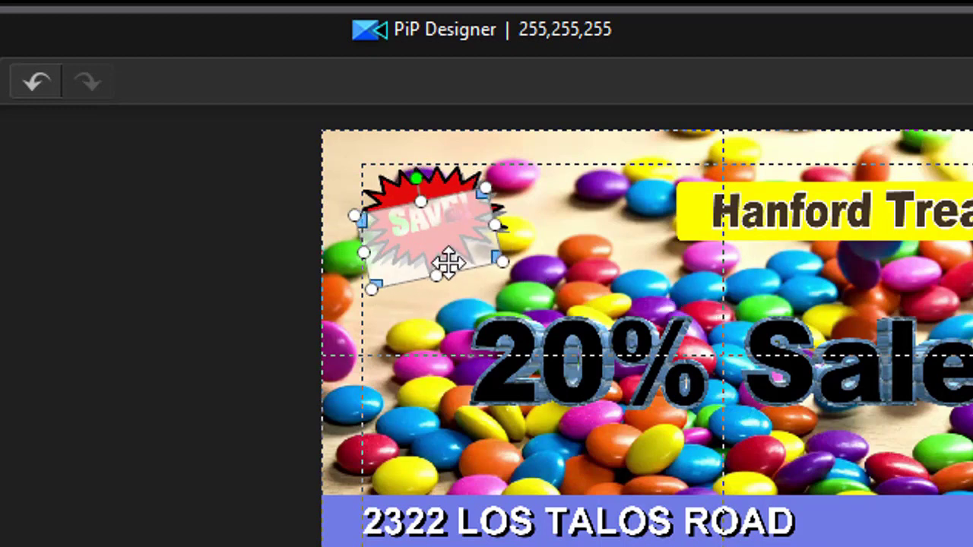
left_click_drag(436, 275, 434, 268)
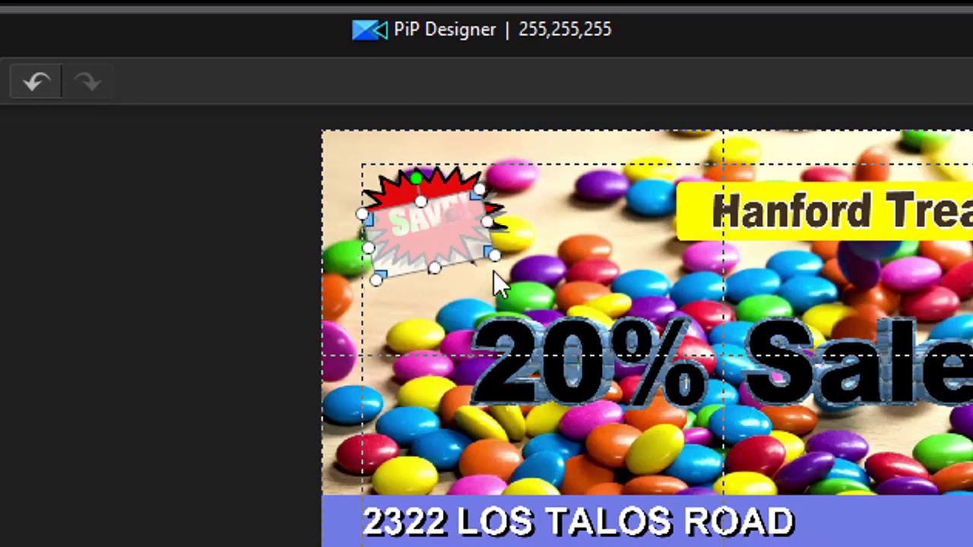
scroll(723, 355, "up", 4)
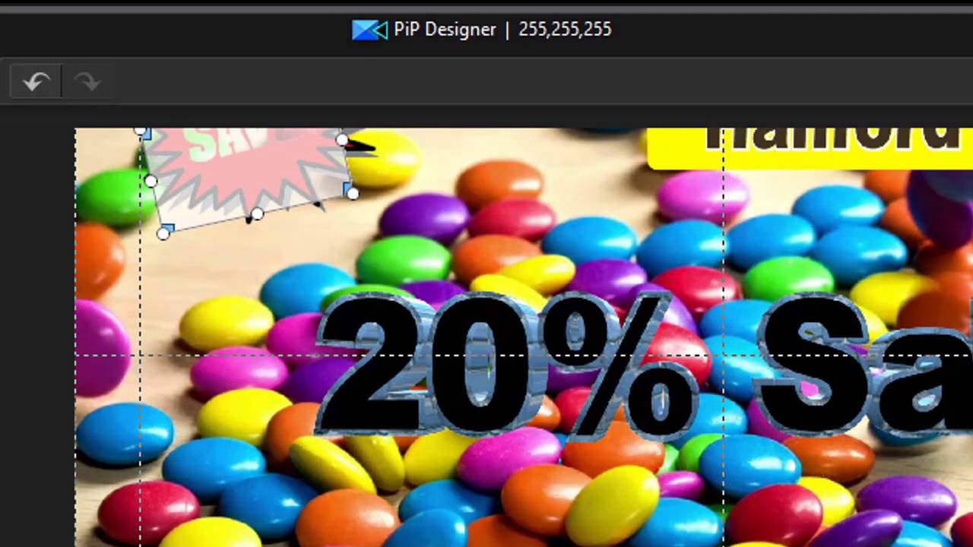
scroll(495, 387, "up", 3)
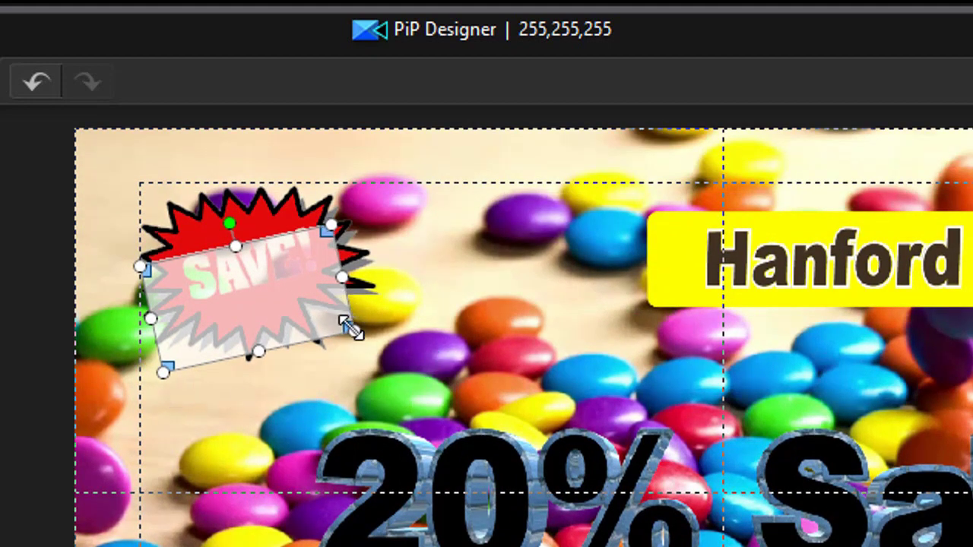
Step: Fit the board snugly behind the SAVE! lettering, restore 100% opacity, and confirm the changes
left_click_drag(348, 329, 301, 293)
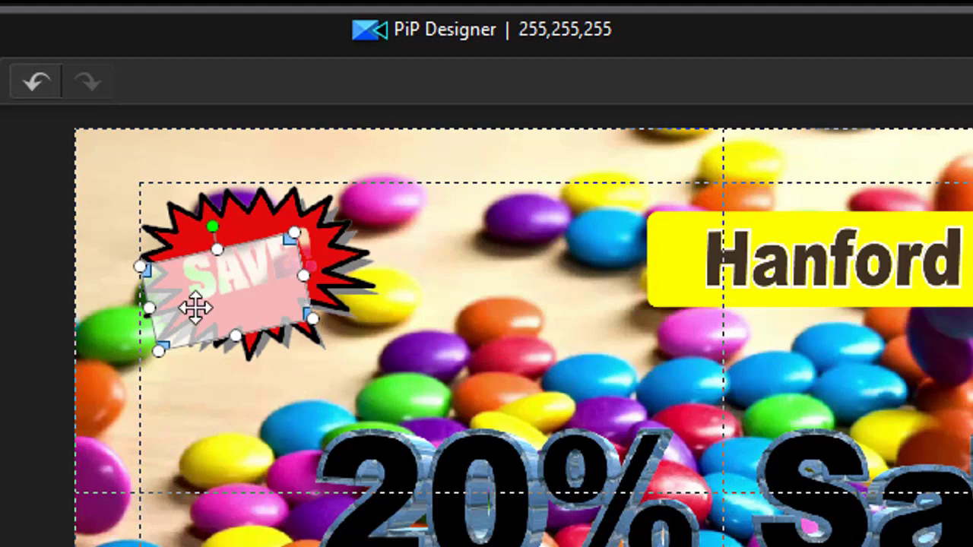
left_click_drag(224, 291, 251, 275)
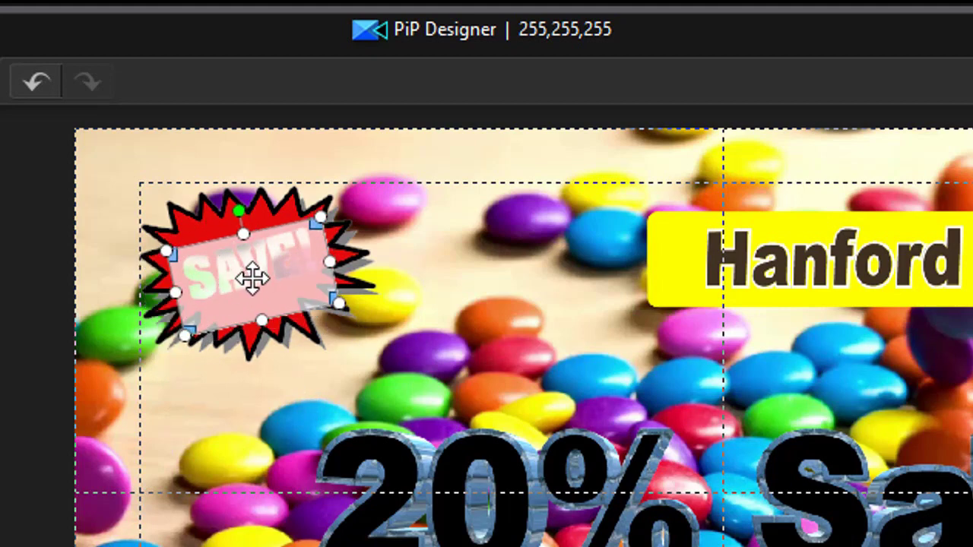
left_click_drag(258, 320, 257, 294)
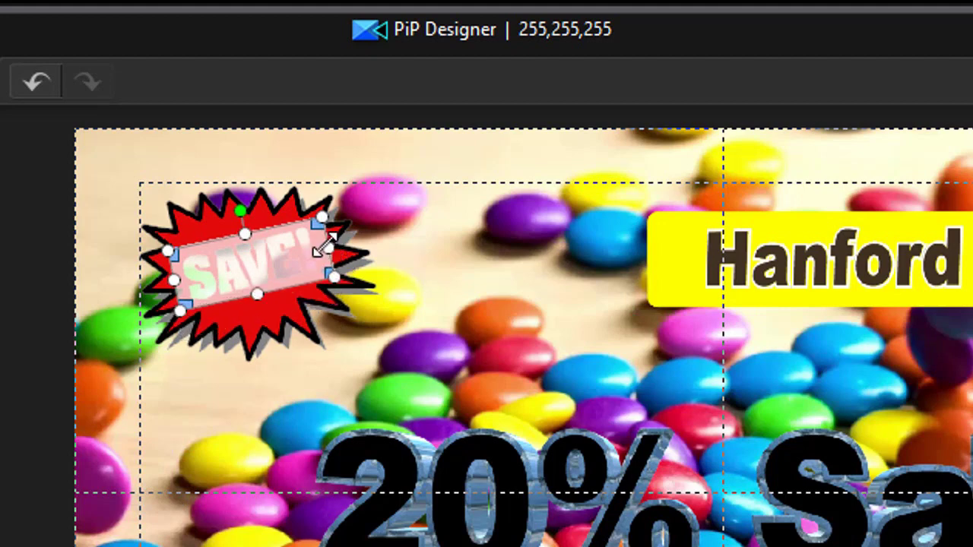
left_click_drag(327, 248, 322, 250)
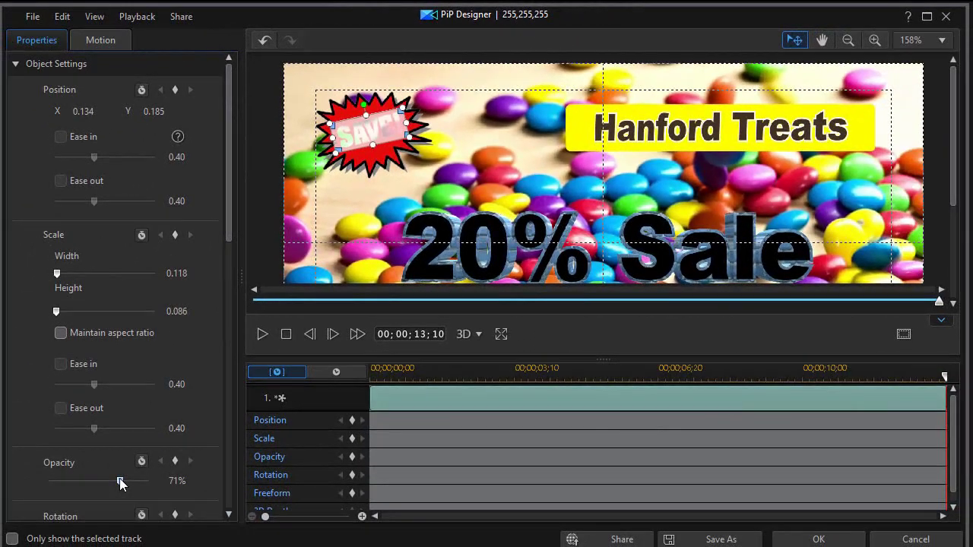
left_click_drag(121, 483, 165, 487)
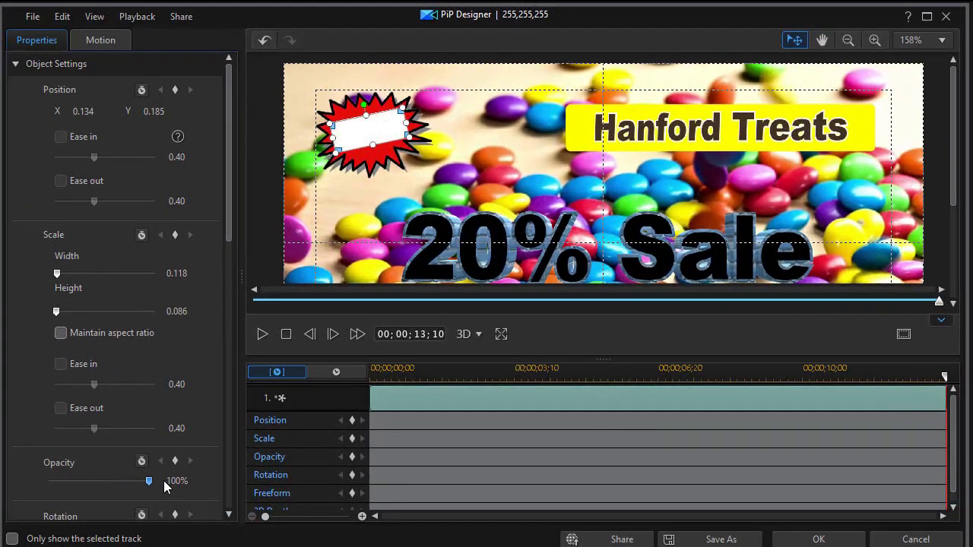
left_click(818, 540)
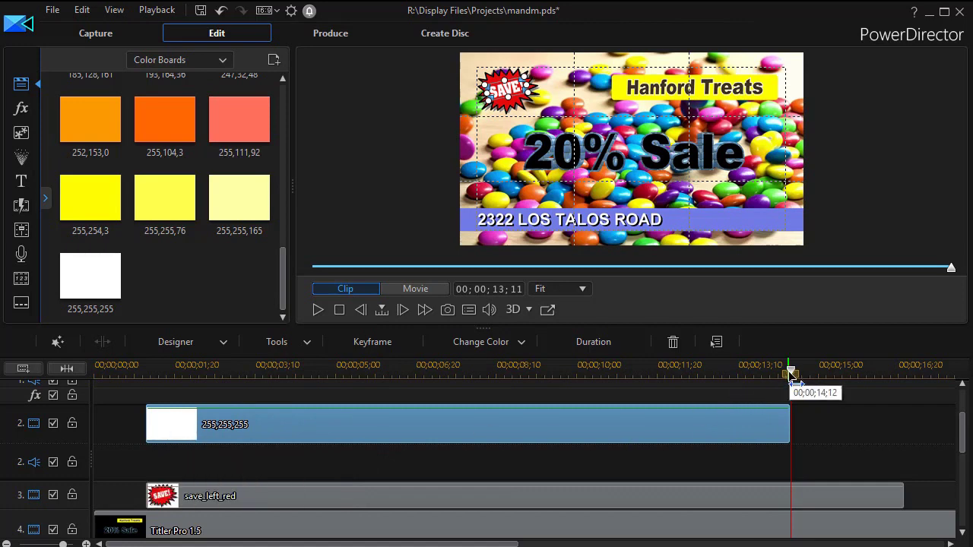
Step: Return the playhead to 00;00;00;00 and play the promo from the start
left_click_drag(791, 374, 134, 417)
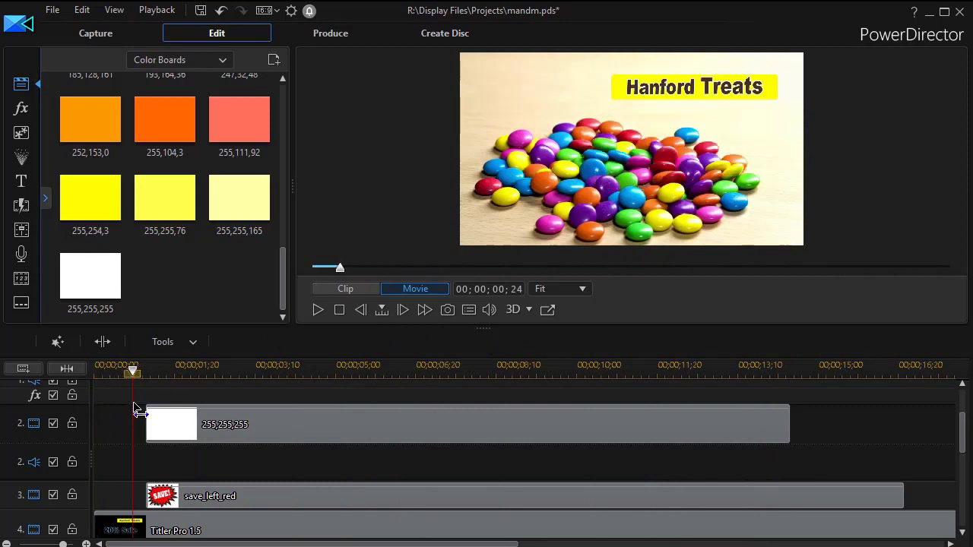
left_click(318, 309)
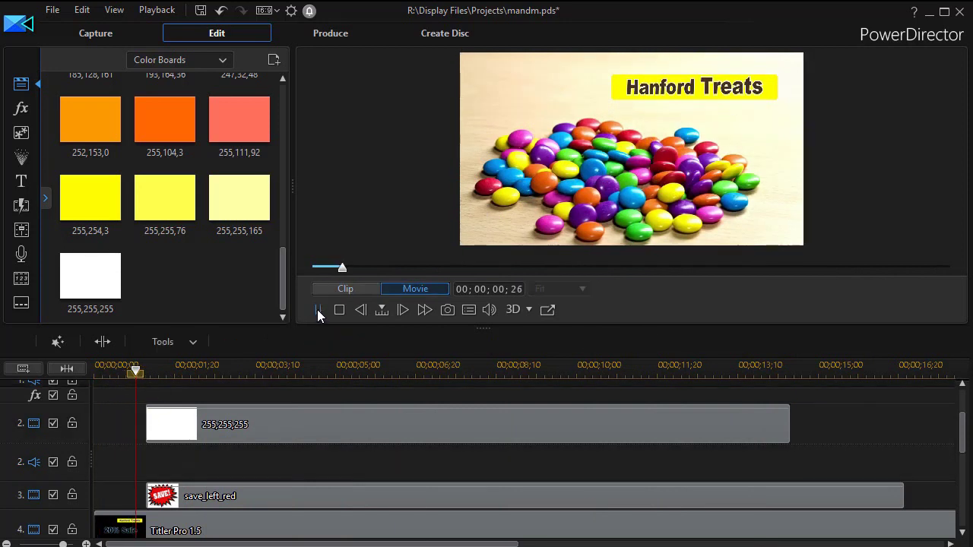